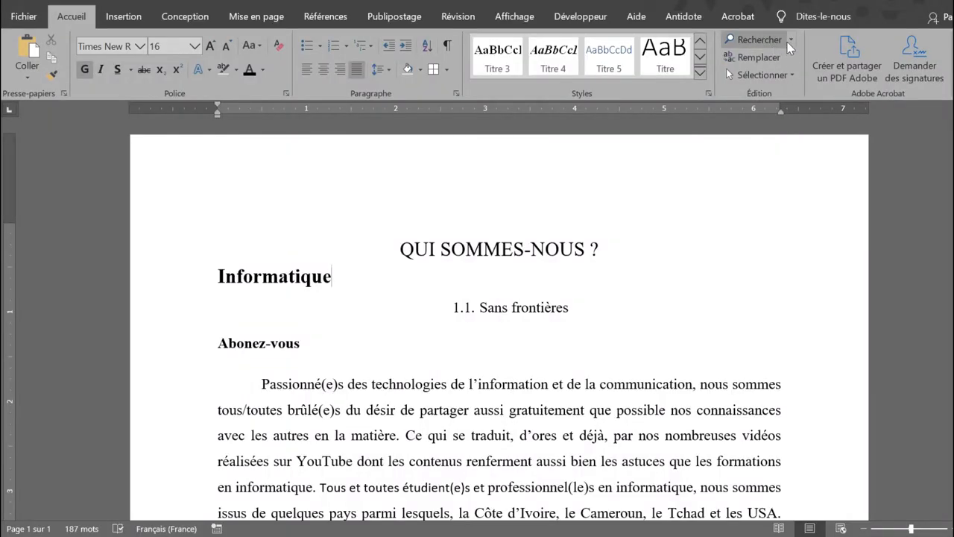
Step: Show the document's page thumbnails in the Navigation pane
{"action": "left_click", "coordinate": [789, 38]}
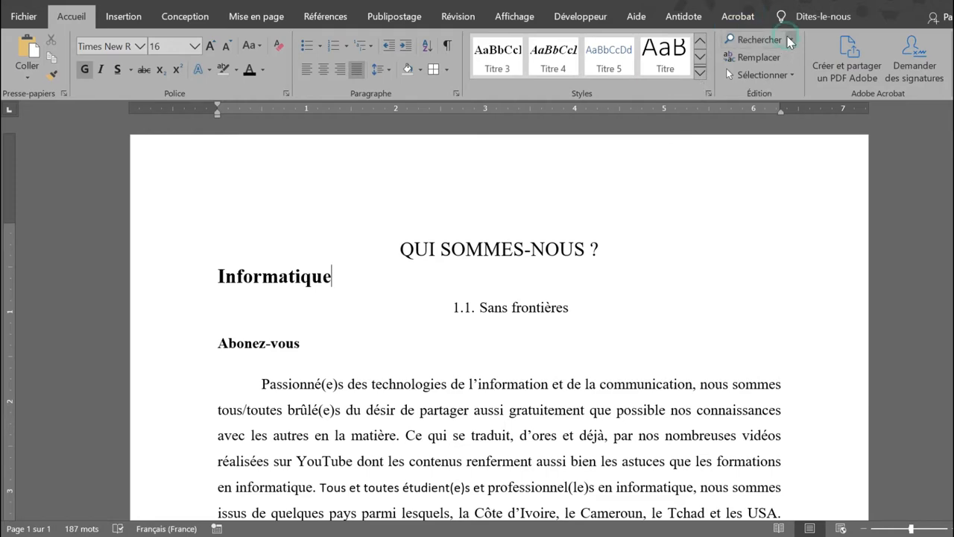
{"action": "left_click", "coordinate": [777, 60]}
{"action": "left_click", "coordinate": [67, 179]}
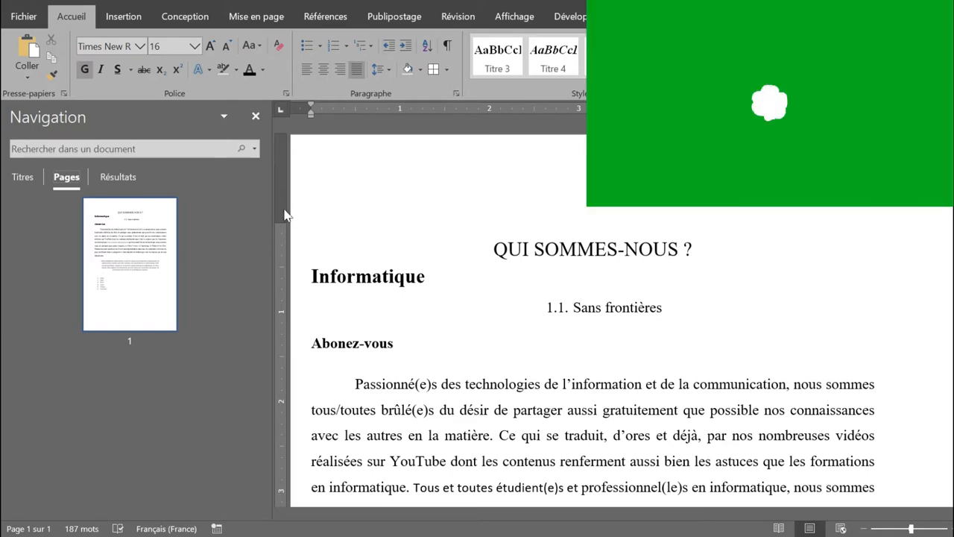
Step: Add empty paragraphs after the numbered list of names until the document extends to three pages
{"action": "scroll", "coordinate": [522, 314], "scroll_direction": "down", "scroll_amount": 3}
{"action": "scroll", "coordinate": [614, 327], "scroll_direction": "down", "scroll_amount": 6}
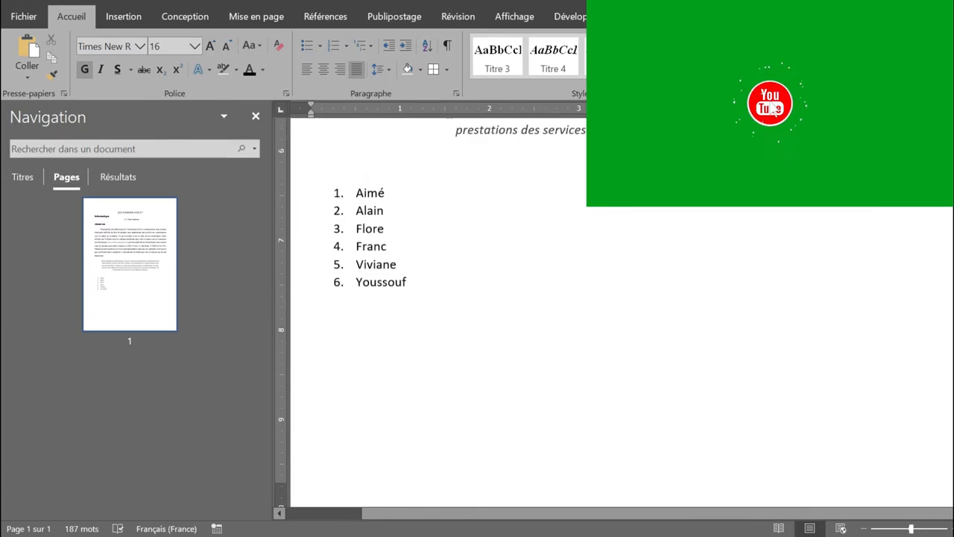
{"action": "left_click", "coordinate": [454, 181]}
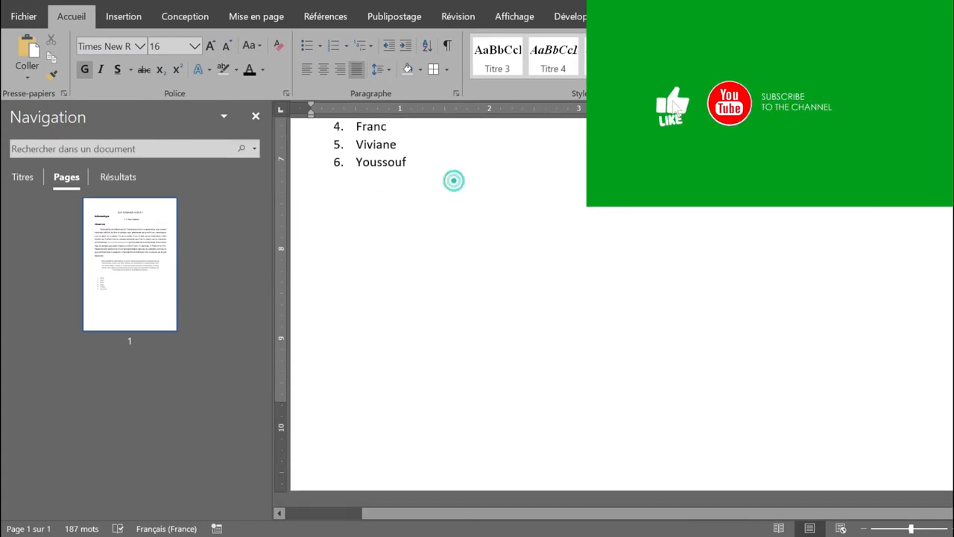
{"action": "key", "text": "Return"}
{"action": "key", "text": "Return"}
{"action": "key", "text": "Return"}
{"action": "key", "text": "Return"}
{"action": "key", "text": "Return"}
{"action": "key", "text": "Return"}
{"action": "key", "text": "Return"}
{"action": "key", "text": "Return"}
{"action": "key", "text": "Return"}
{"action": "key", "text": "Return"}
{"action": "key", "text": "Return"}
{"action": "key", "text": "Return"}
{"action": "key", "text": "Return"}
{"action": "key", "text": "Return"}
{"action": "key", "text": "Return"}
{"action": "key", "text": "Return"}
{"action": "key", "text": "Return"}
{"action": "key", "text": "Return"}
{"action": "key", "text": "Return"}
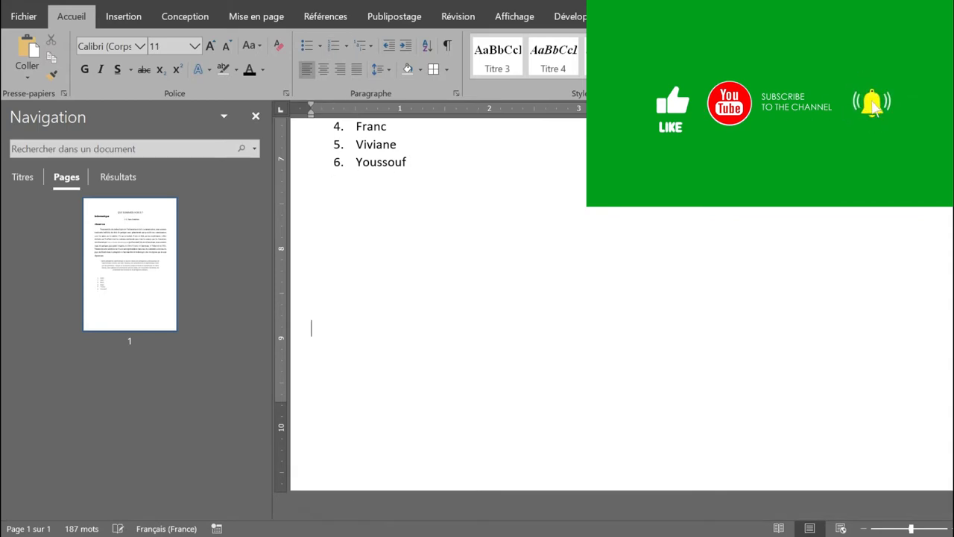
{"action": "key", "text": "Return"}
{"action": "key", "text": "Return"}
{"action": "key", "text": "Return"}
{"action": "key", "text": "Return"}
{"action": "key", "text": "Return"}
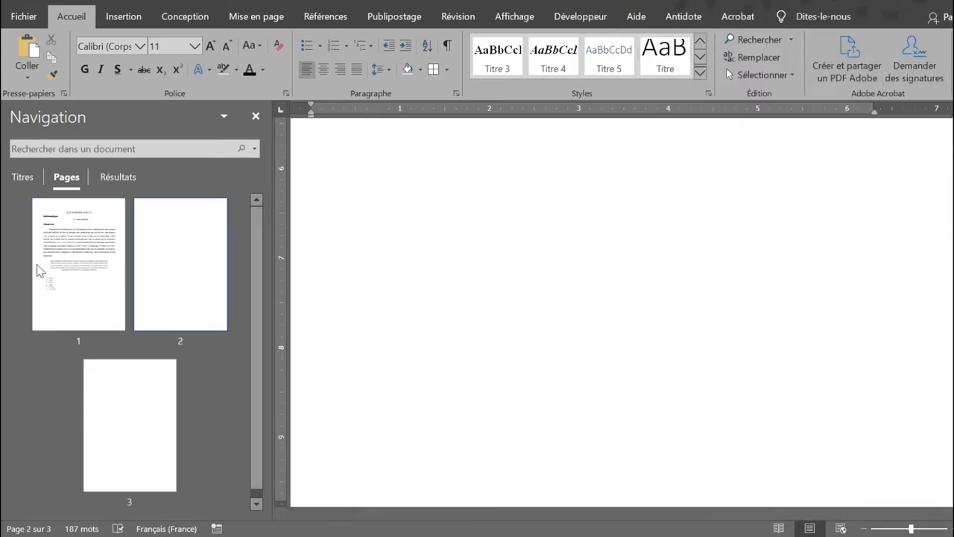
Step: Go to pages 1, 2 and 3 in turn through their thumbnails
{"action": "left_click", "coordinate": [70, 255]}
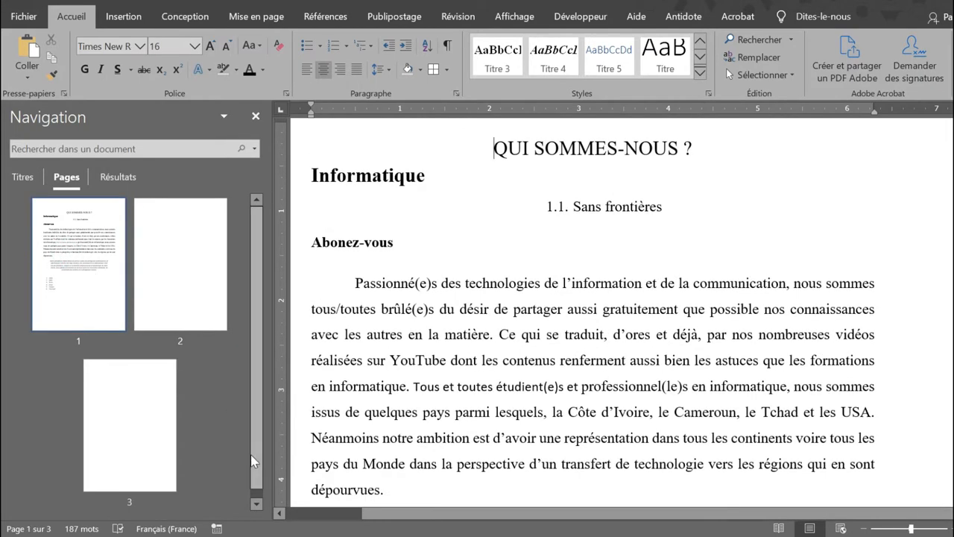
{"action": "left_click", "coordinate": [168, 260]}
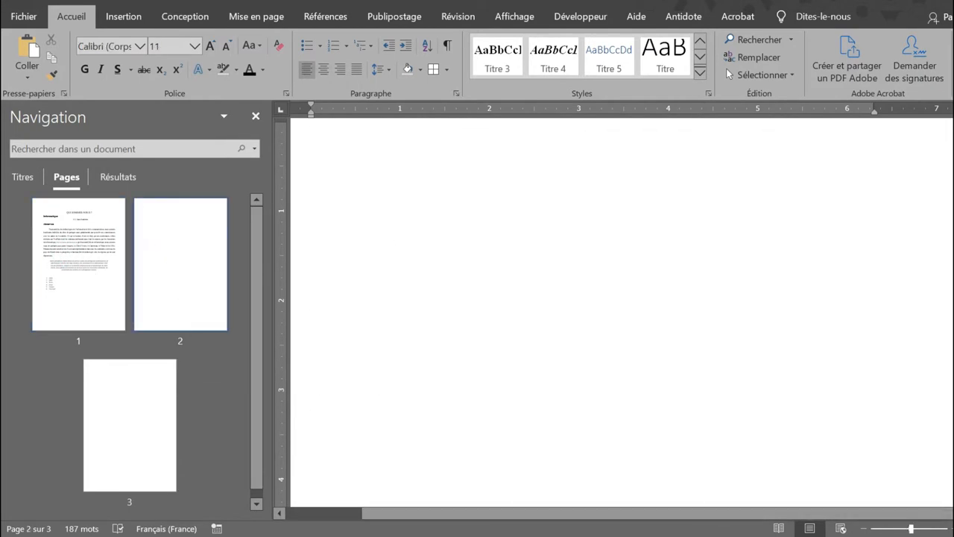
{"action": "left_click", "coordinate": [126, 408]}
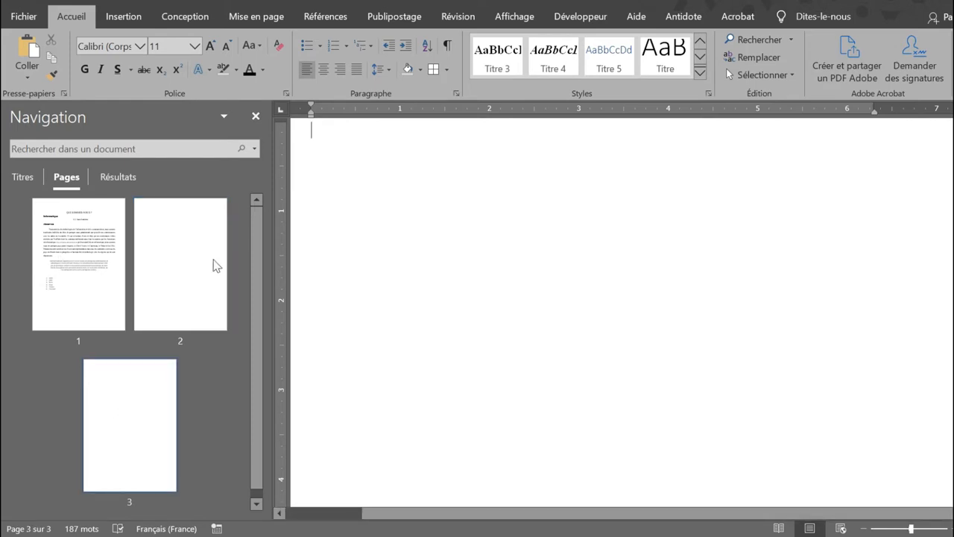
Step: Browse the document by its headings, going to "Informatique" and "Abonez-vous"
{"action": "left_click", "coordinate": [22, 182]}
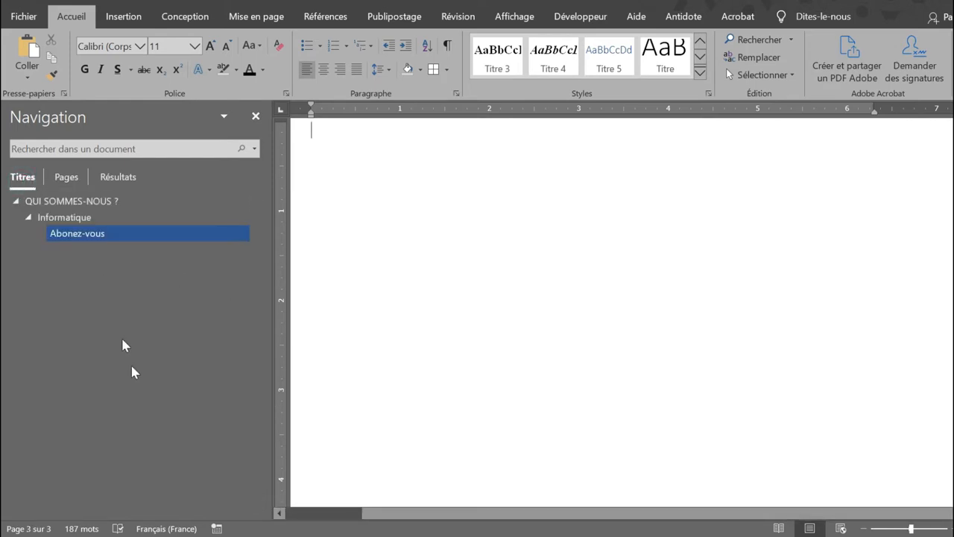
{"action": "left_click", "coordinate": [82, 218]}
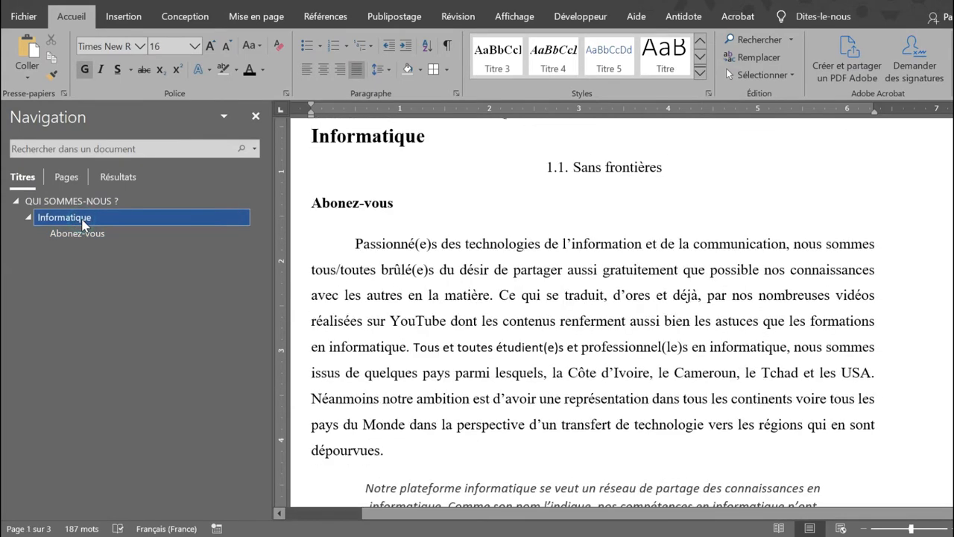
{"action": "scroll", "coordinate": [622, 314], "scroll_direction": "up", "scroll_amount": 3}
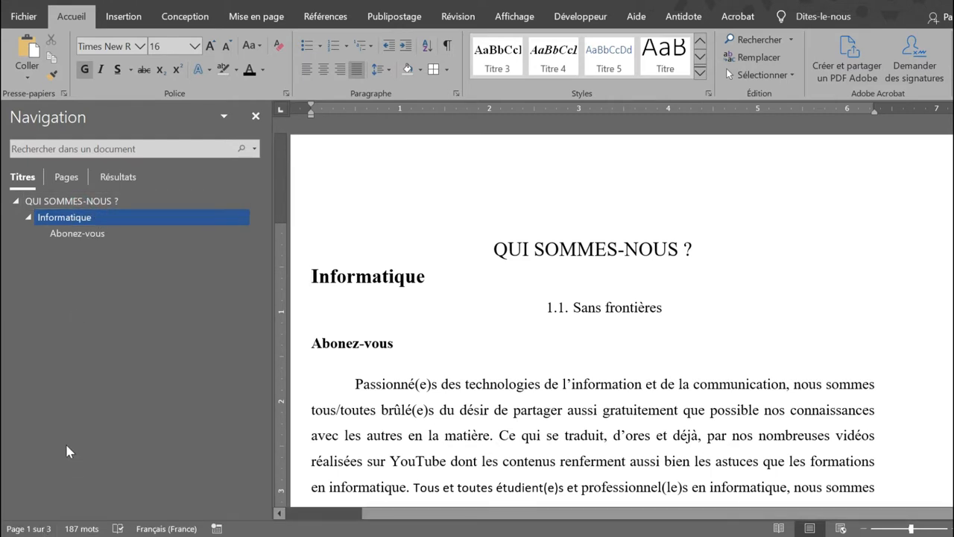
{"action": "left_click", "coordinate": [78, 233]}
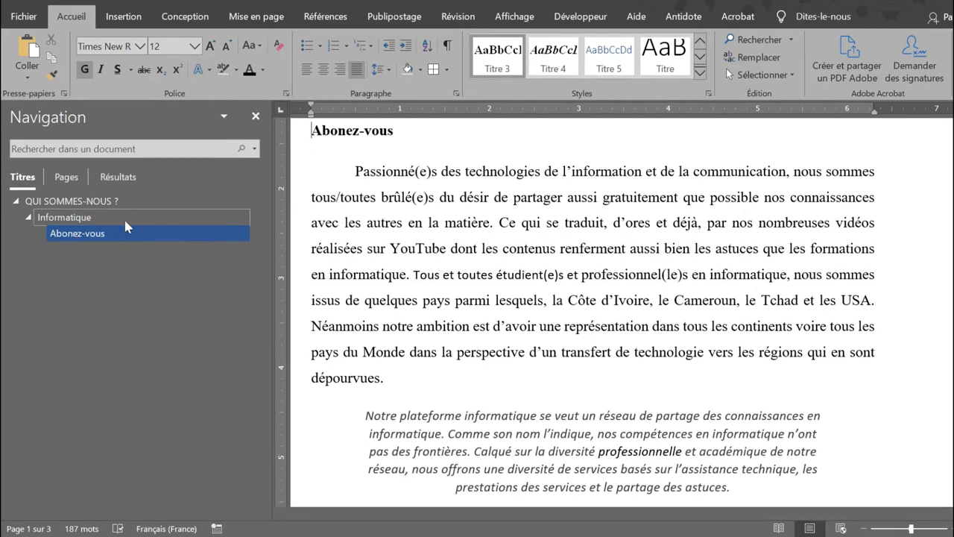
Step: Search the document text for "informatique" and list the matching passages
{"action": "left_click", "coordinate": [134, 181]}
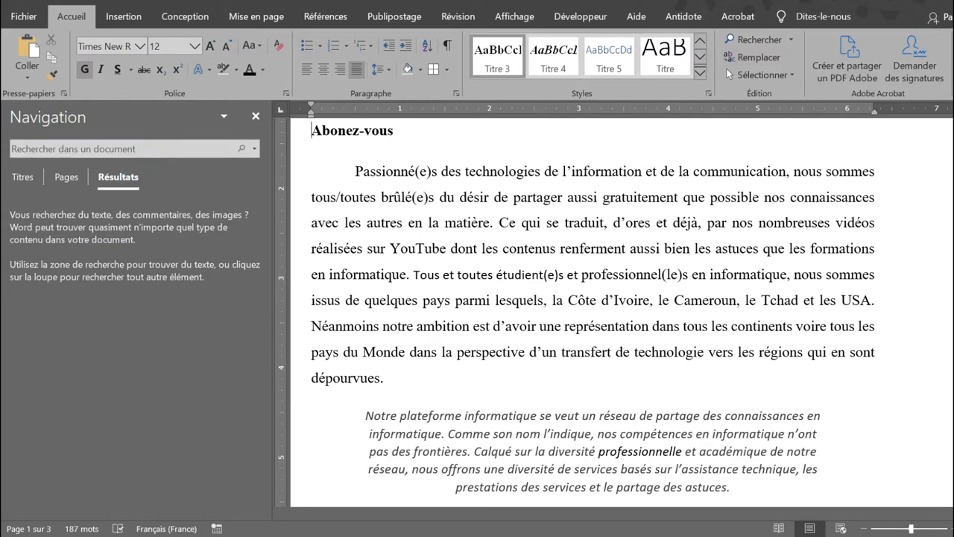
{"action": "left_click", "coordinate": [149, 149]}
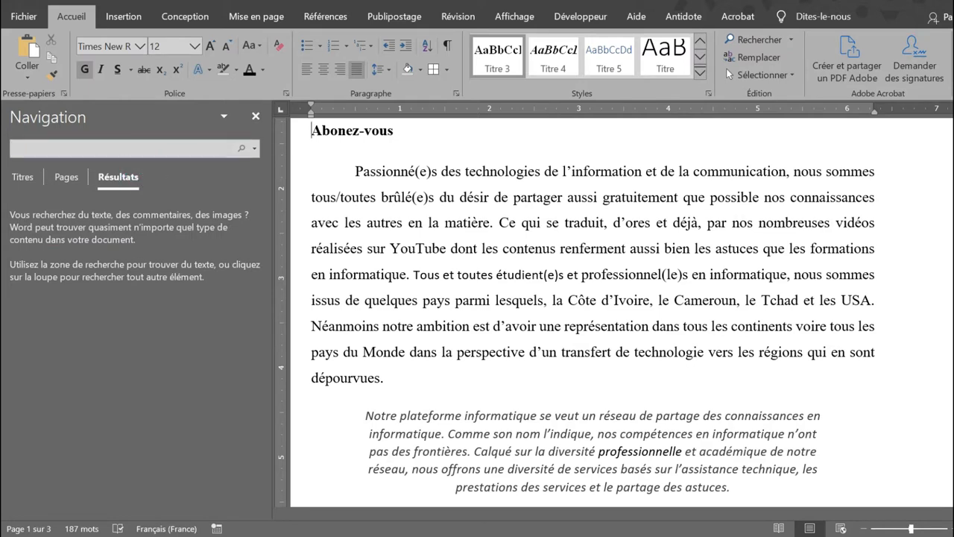
{"action": "type", "text": "infor"}
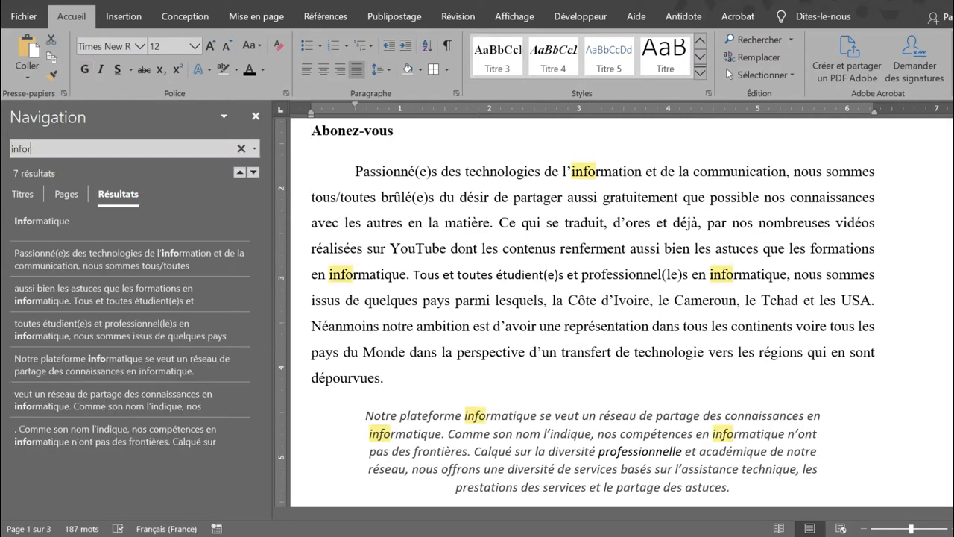
{"action": "type", "text": "matique"}
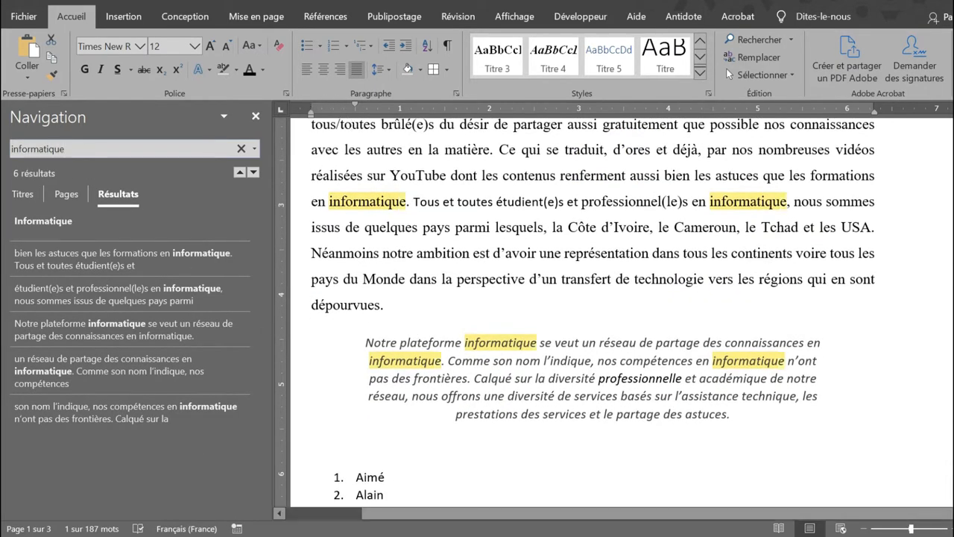
Step: Review the highlighted matches throughout the document, clear the search and close the Navigation pane
{"action": "scroll", "coordinate": [597, 314], "scroll_direction": "up", "scroll_amount": 5}
{"action": "scroll", "coordinate": [596, 313], "scroll_direction": "down", "scroll_amount": 1}
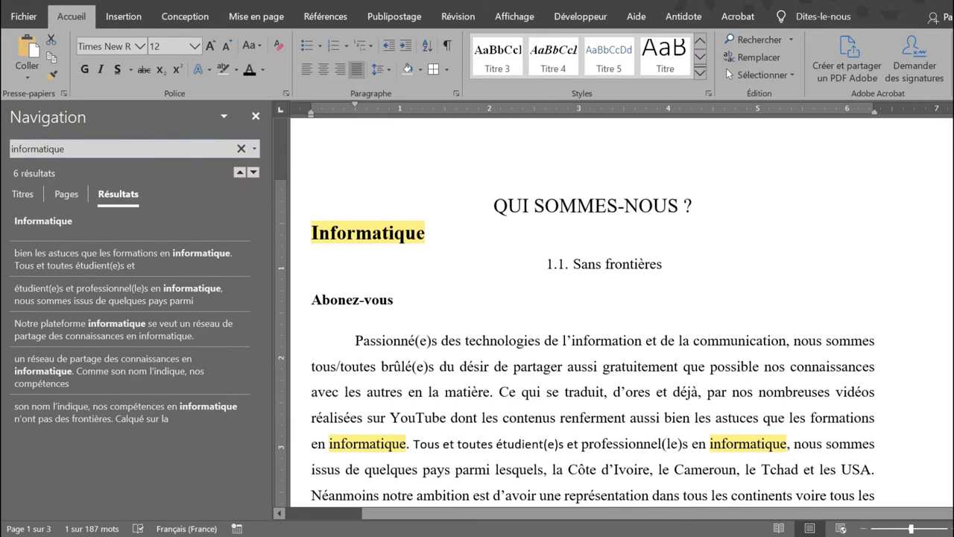
{"action": "scroll", "coordinate": [406, 284], "scroll_direction": "down", "scroll_amount": 7}
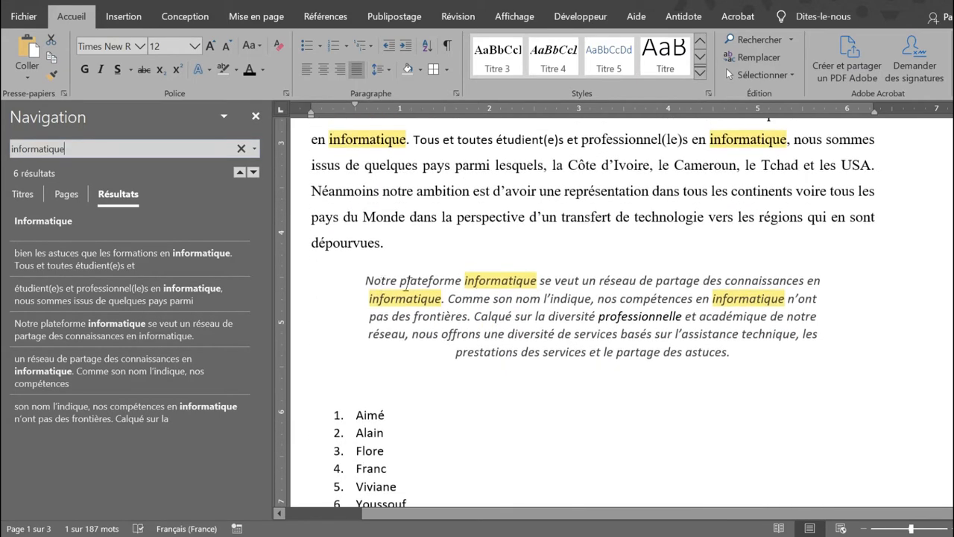
{"action": "scroll", "coordinate": [582, 313], "scroll_direction": "down", "scroll_amount": 8}
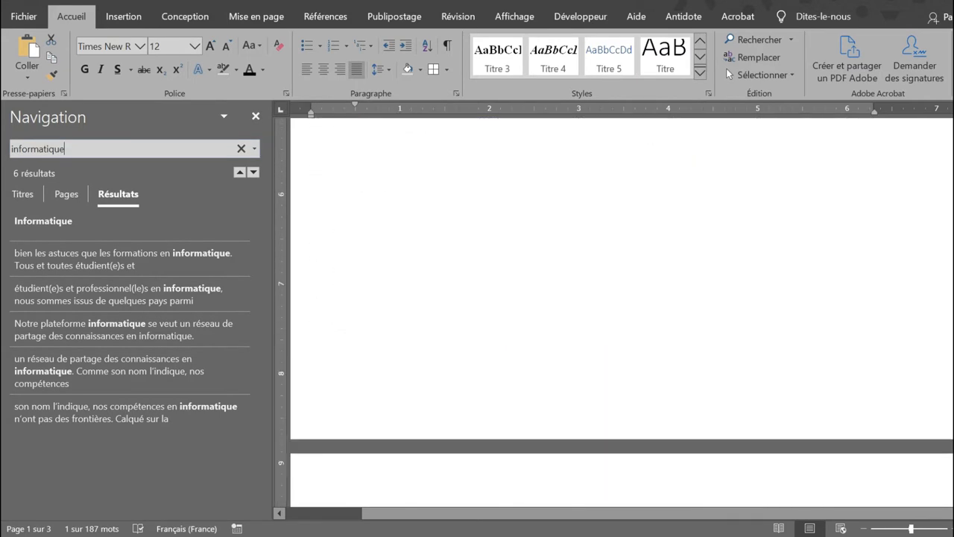
{"action": "scroll", "coordinate": [582, 313], "scroll_direction": "up", "scroll_amount": 4}
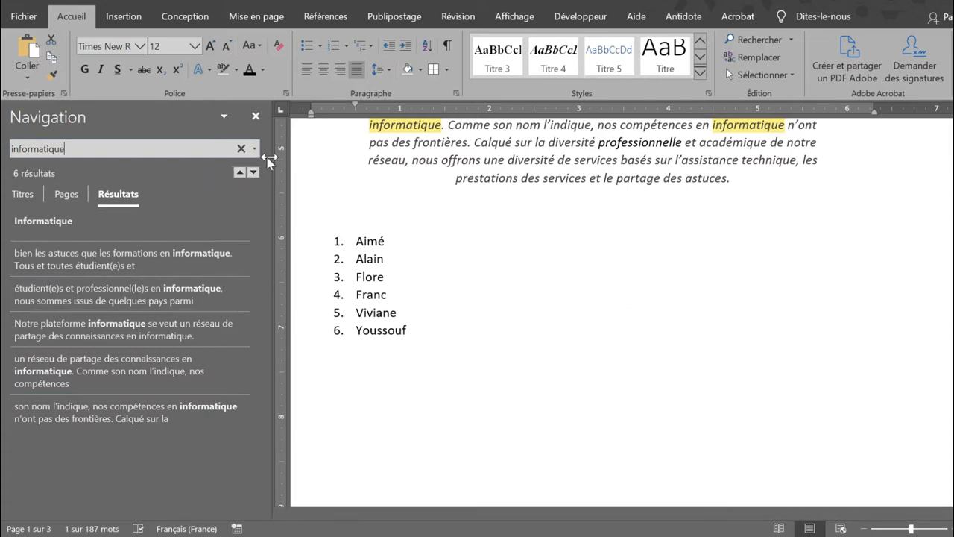
{"action": "left_click", "coordinate": [241, 149]}
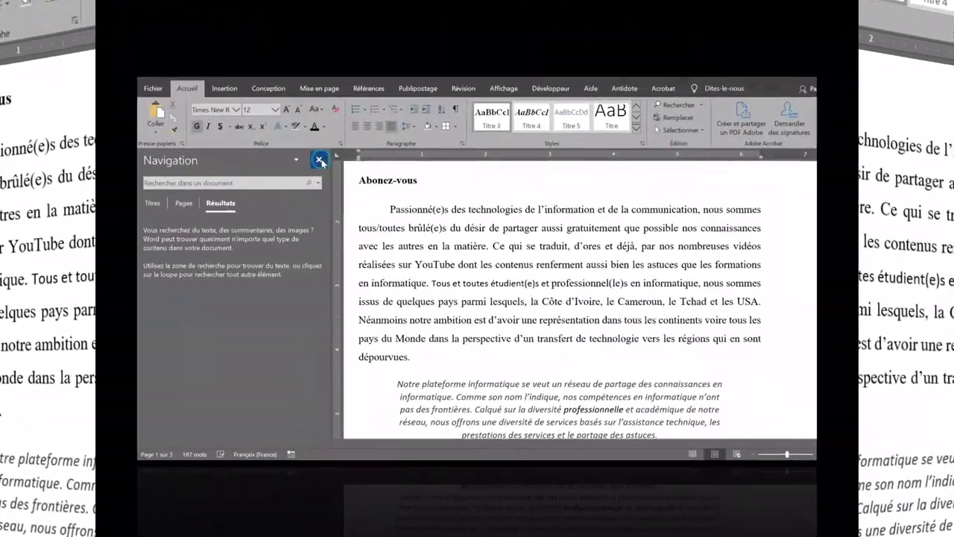
{"action": "left_click", "coordinate": [319, 161]}
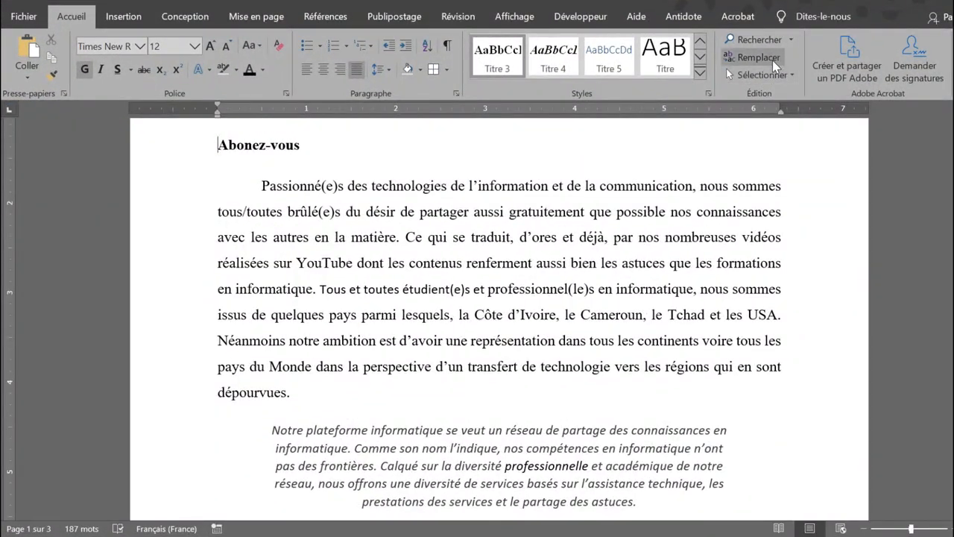
Step: Replace every occurrence of "informatique" with "Youtube" and check the heading and paragraphs
{"action": "left_click", "coordinate": [773, 60]}
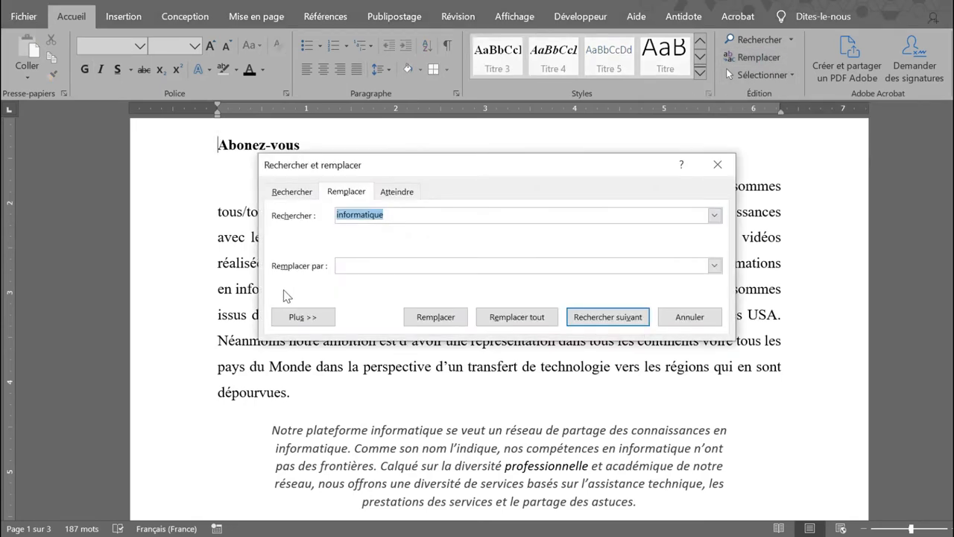
{"action": "scroll", "coordinate": [408, 120], "scroll_direction": "up", "scroll_amount": 4}
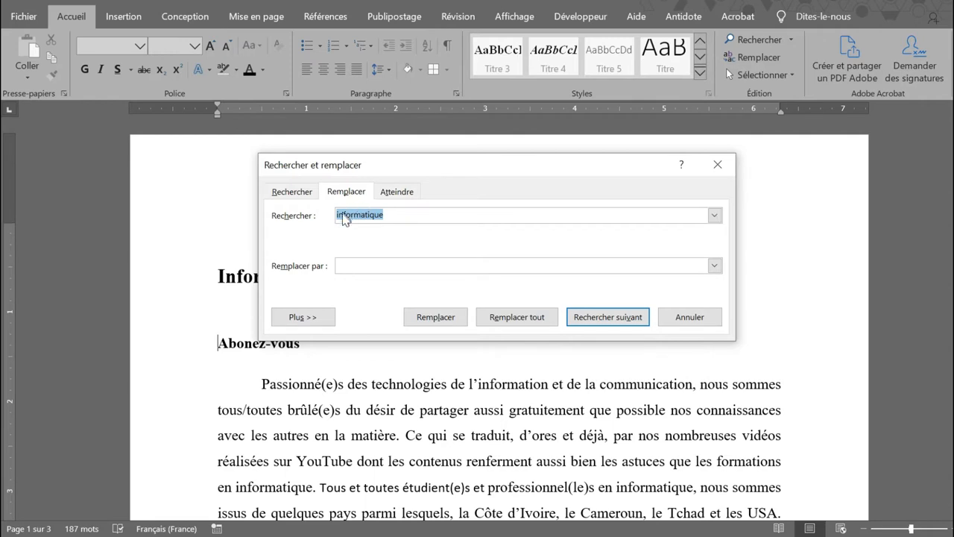
{"action": "left_click", "coordinate": [350, 265]}
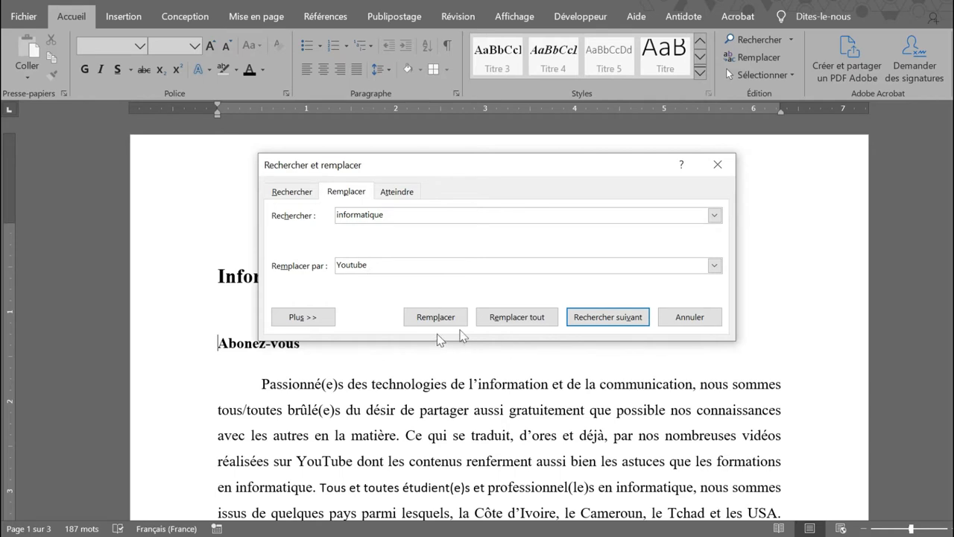
{"action": "left_click", "coordinate": [515, 320]}
{"action": "left_click", "coordinate": [714, 162]}
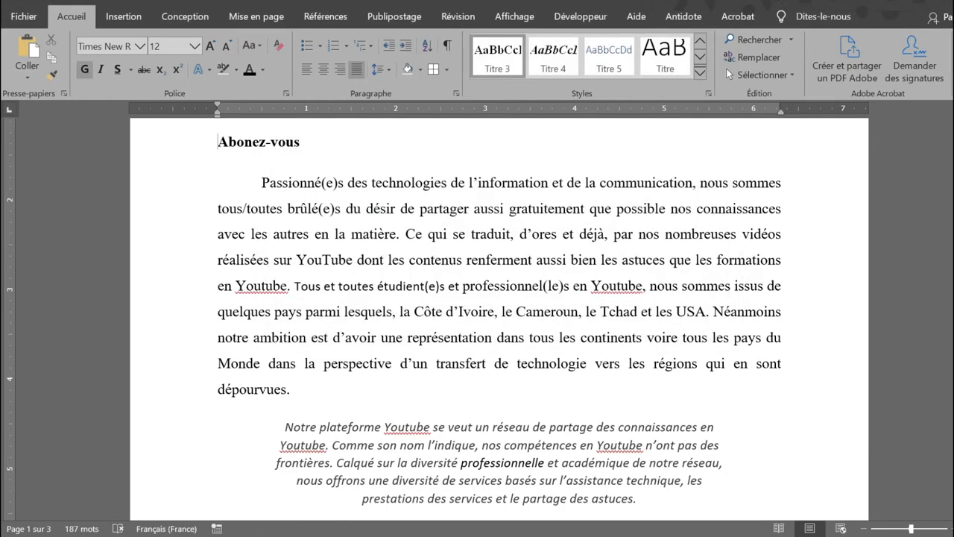
{"action": "scroll", "coordinate": [499, 313], "scroll_direction": "up", "scroll_amount": 3}
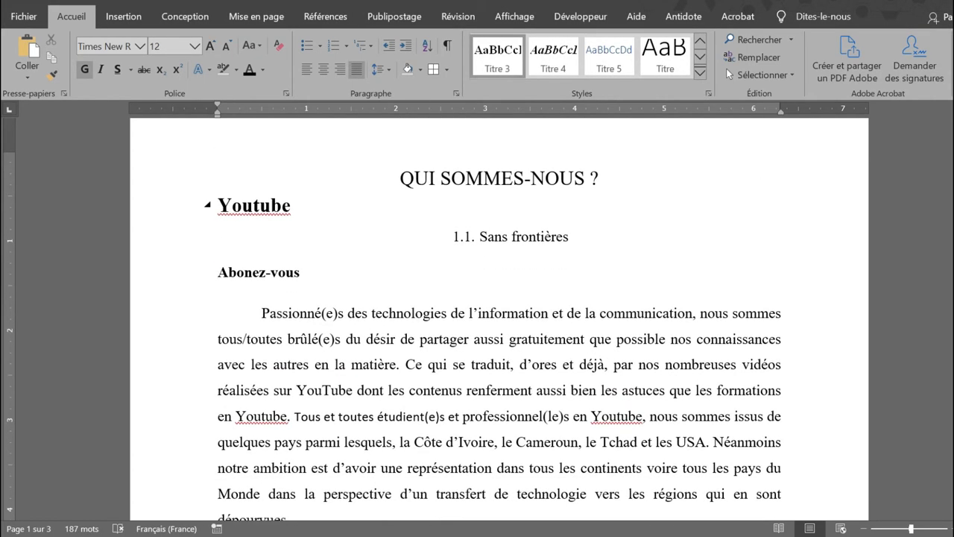
{"action": "scroll", "coordinate": [529, 362], "scroll_direction": "down", "scroll_amount": 5}
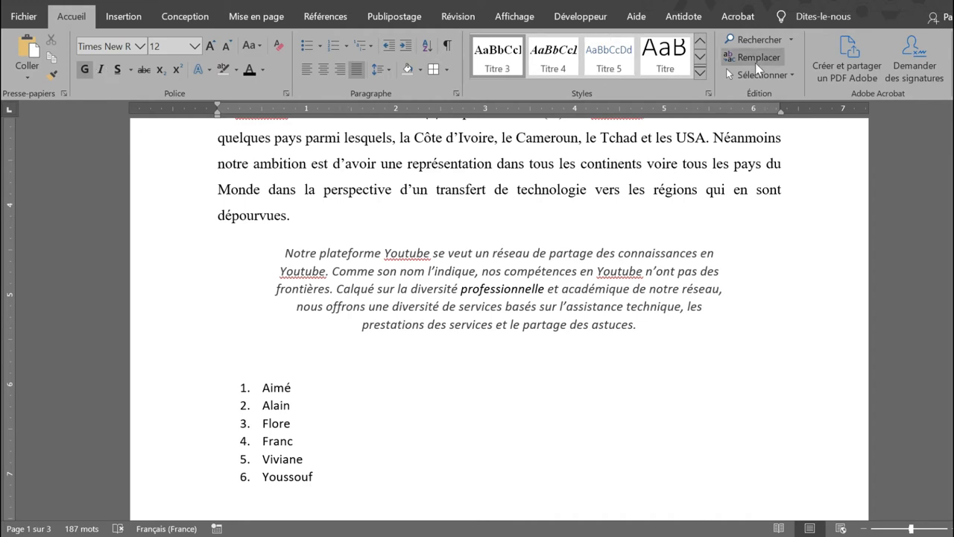
Step: Replace every occurrence of "Youtube" in the document with "informatique"
{"action": "left_click", "coordinate": [748, 60]}
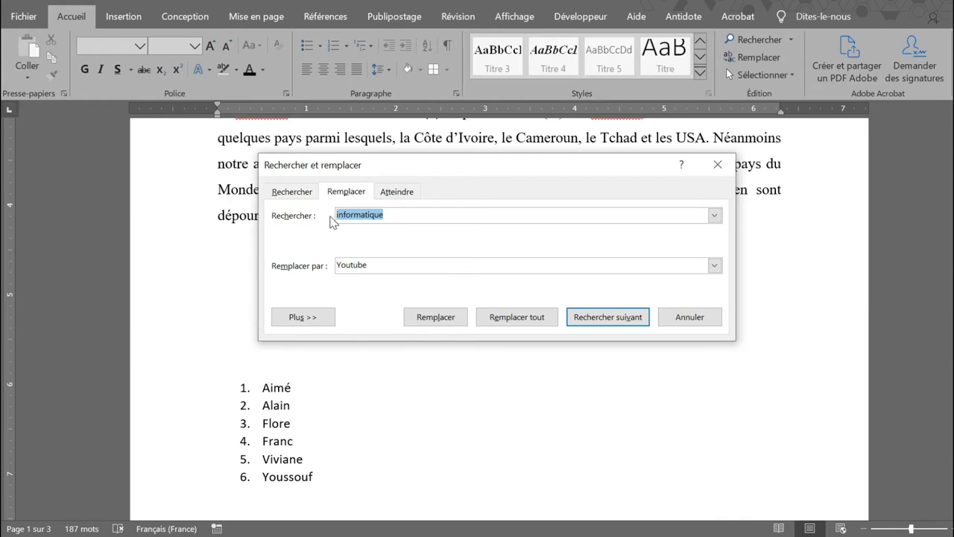
{"action": "key", "text": "Delete"}
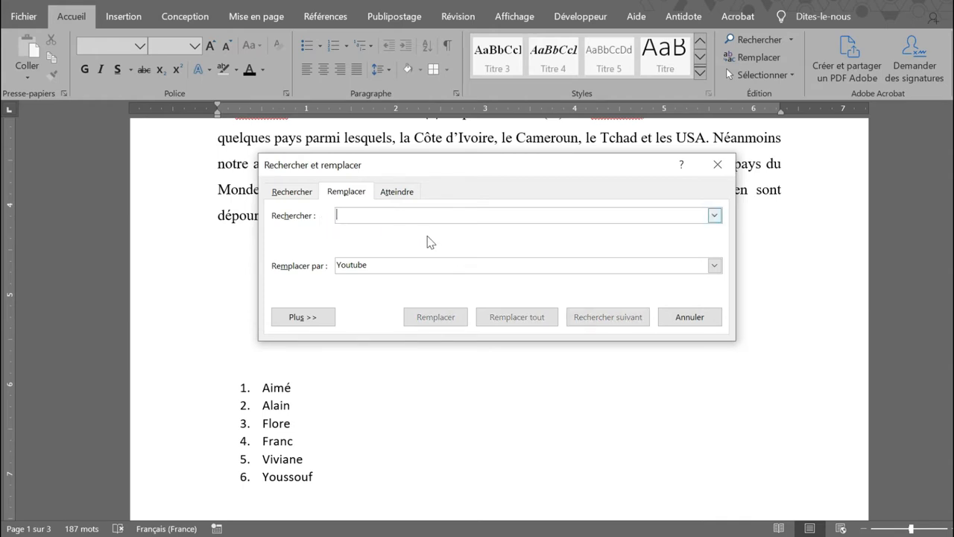
{"action": "left_click", "coordinate": [378, 267]}
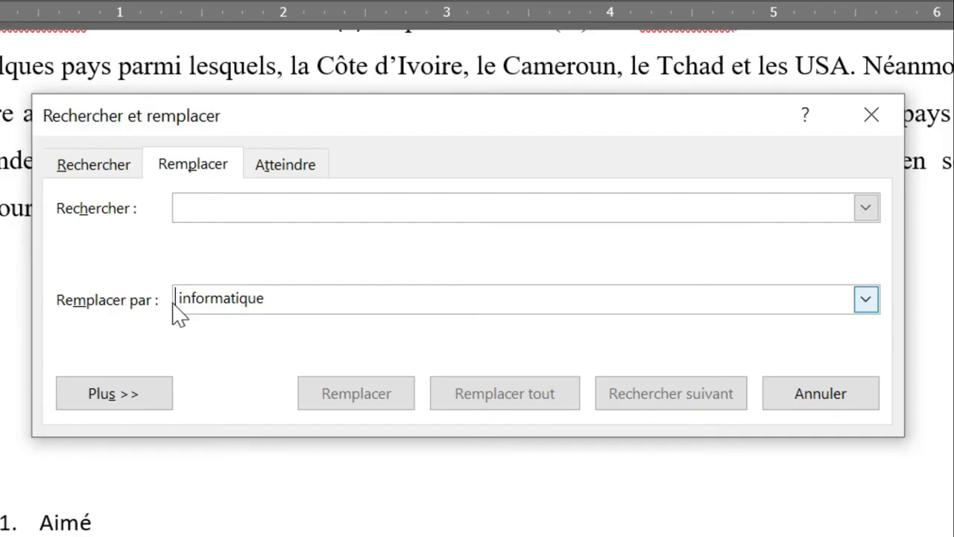
{"action": "left_click", "coordinate": [222, 207]}
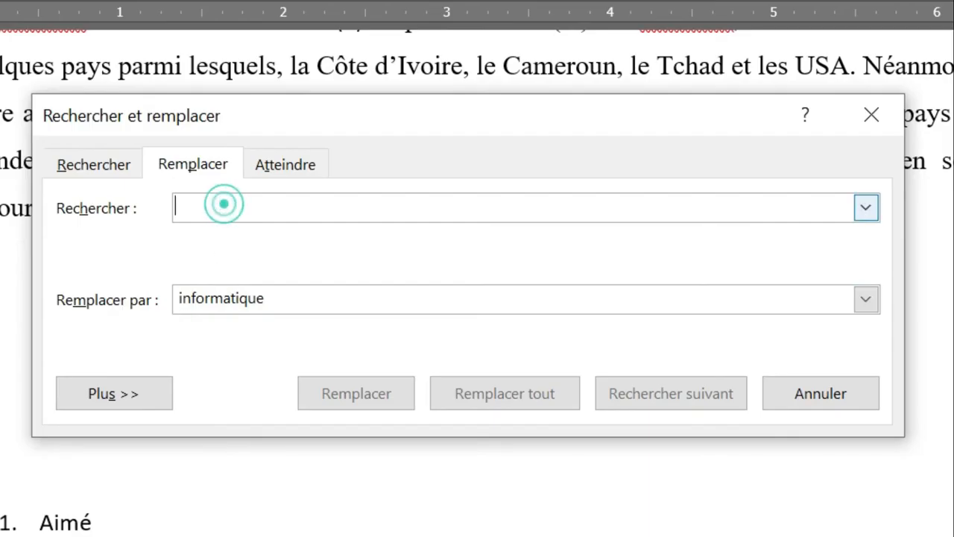
{"action": "type", "text": "Youtube"}
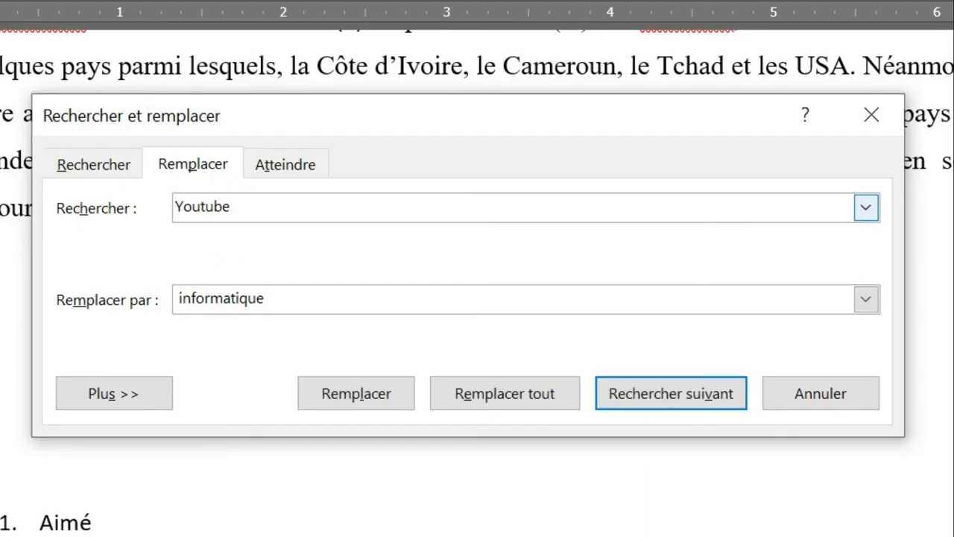
{"action": "left_click", "coordinate": [534, 398]}
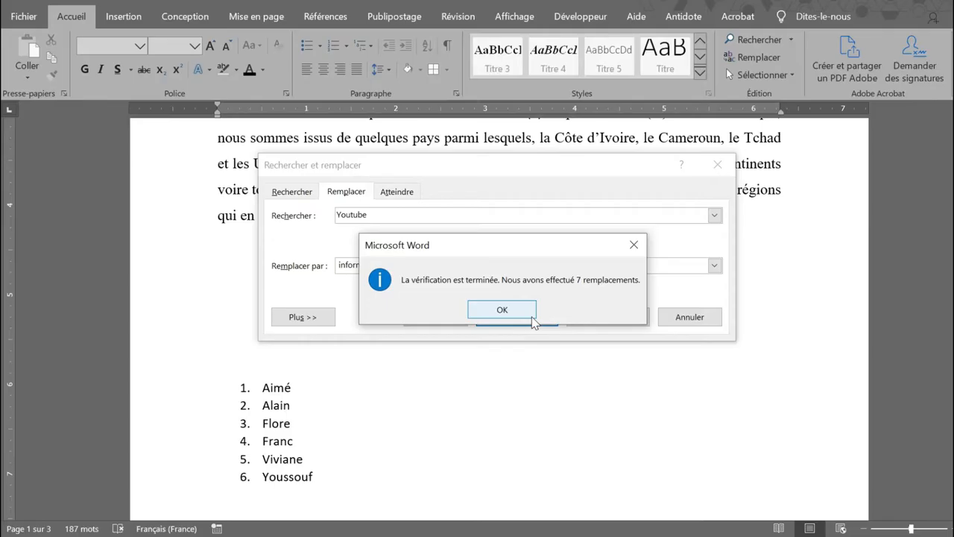
Step: Close the Find and Replace dialog and check the replaced words in the heading and both paragraphs
{"action": "left_click", "coordinate": [514, 312]}
{"action": "left_click", "coordinate": [718, 164]}
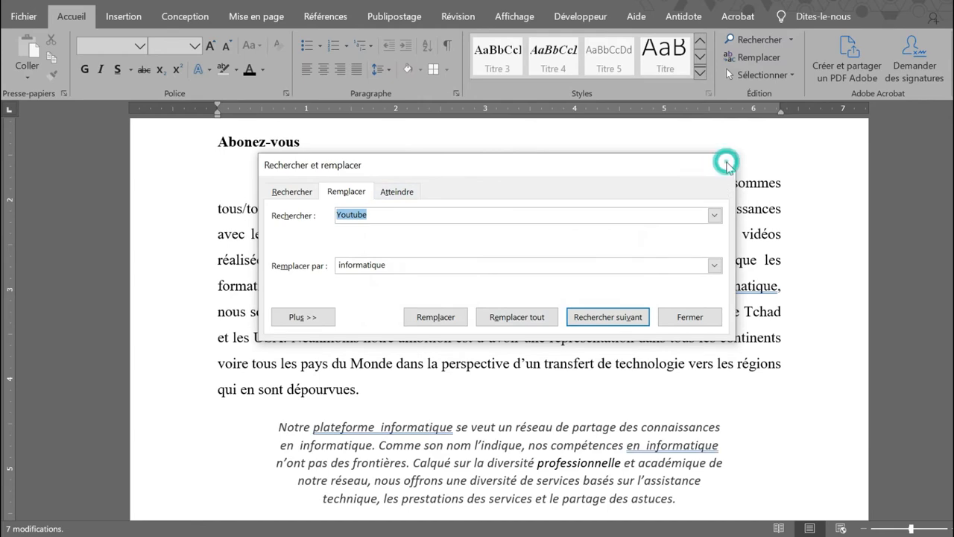
{"action": "scroll", "coordinate": [500, 320], "scroll_direction": "up", "scroll_amount": 3}
{"action": "scroll", "coordinate": [666, 297], "scroll_direction": "down", "scroll_amount": 6}
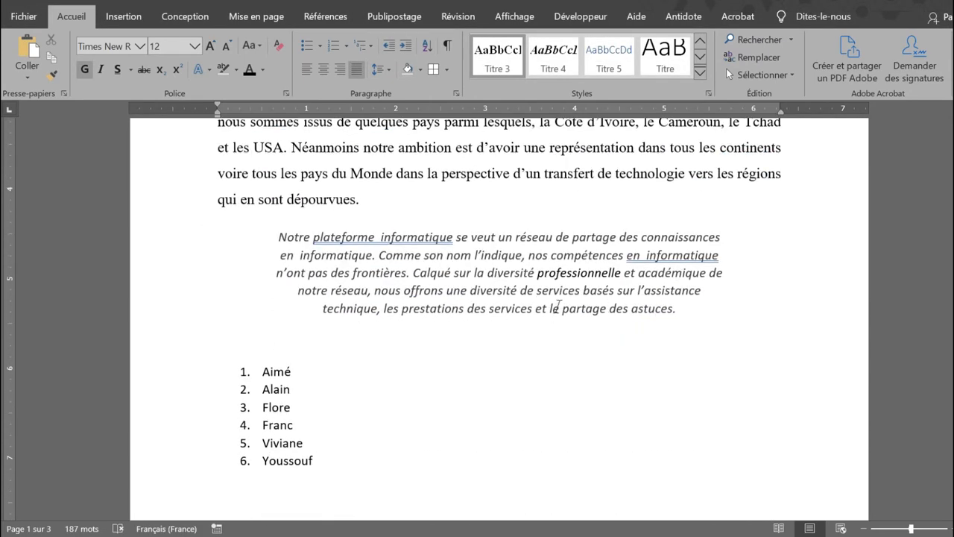
{"action": "scroll", "coordinate": [559, 305], "scroll_direction": "up", "scroll_amount": 5}
{"action": "scroll", "coordinate": [558, 305], "scroll_direction": "down", "scroll_amount": 3}
{"action": "scroll", "coordinate": [559, 305], "scroll_direction": "up", "scroll_amount": 2}
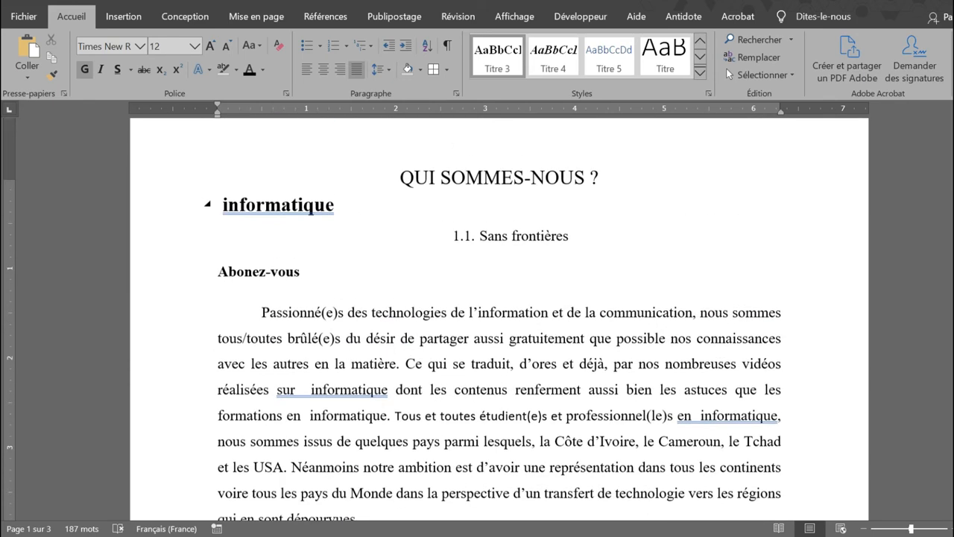
{"action": "scroll", "coordinate": [321, 431], "scroll_direction": "down", "scroll_amount": 2}
Step: Select only the opening lines of the italic paragraph and clear the selection
{"action": "left_click", "coordinate": [288, 418]}
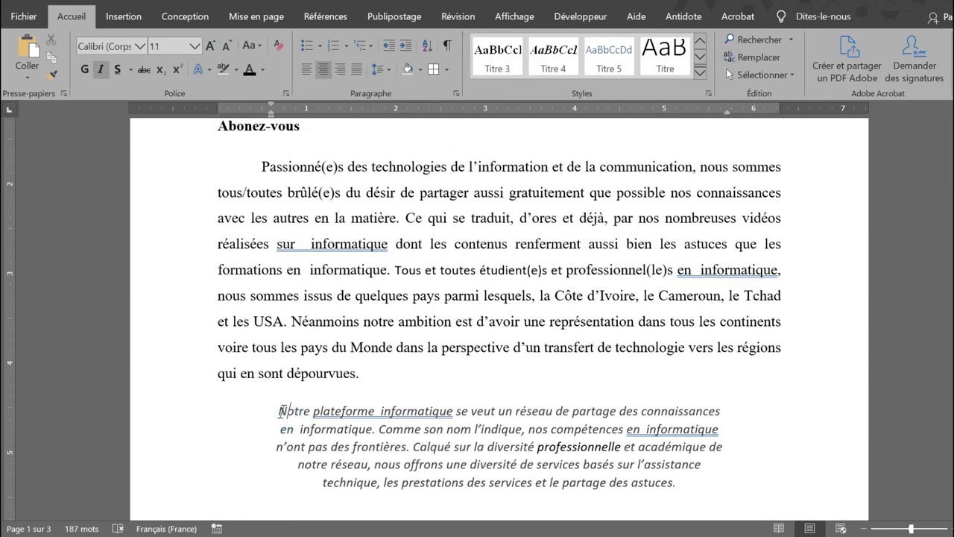
{"action": "left_click_drag", "start_coordinate": [283, 412], "coordinate": [531, 450]}
{"action": "left_click", "coordinate": [530, 448]}
{"action": "left_click", "coordinate": [276, 292]}
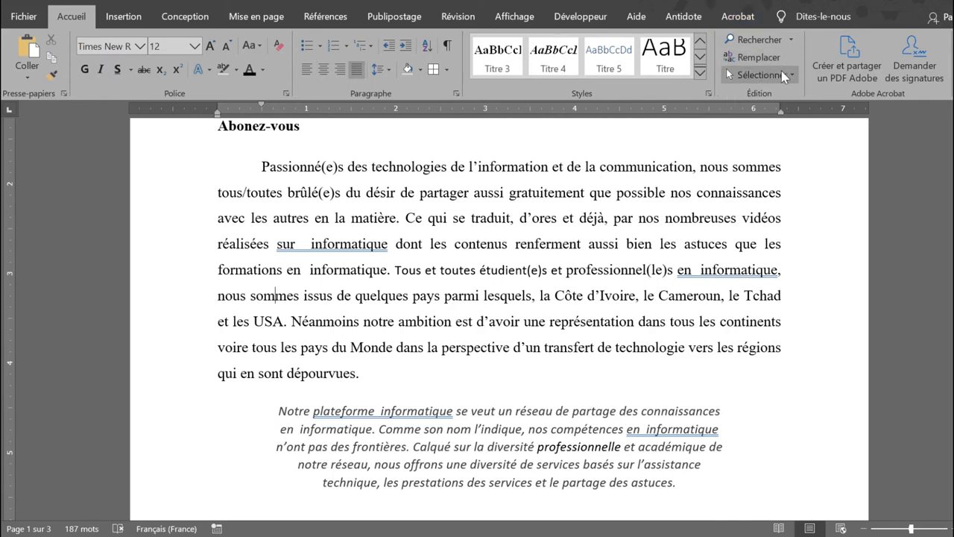
Step: Select the entire document with the Select All command and deselect it
{"action": "left_click", "coordinate": [762, 75]}
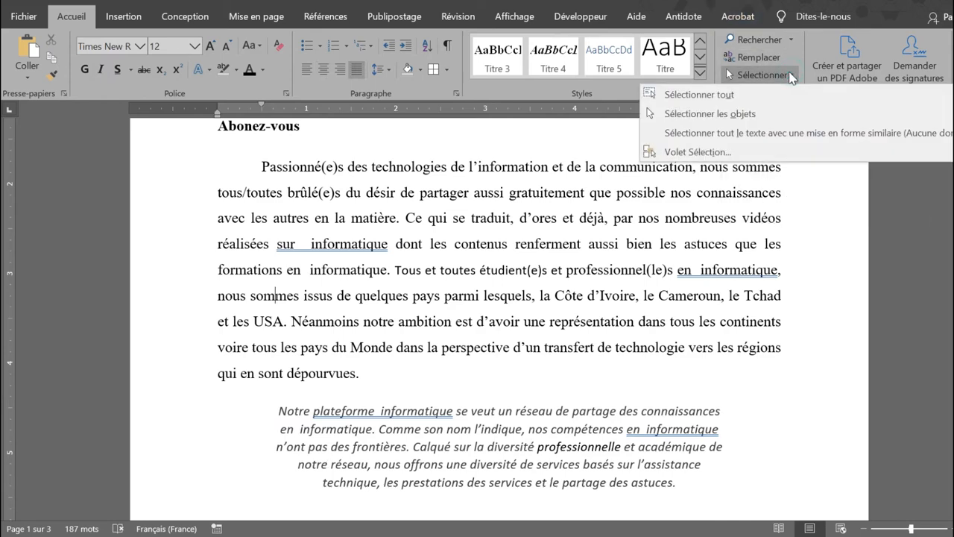
{"action": "left_click", "coordinate": [693, 95]}
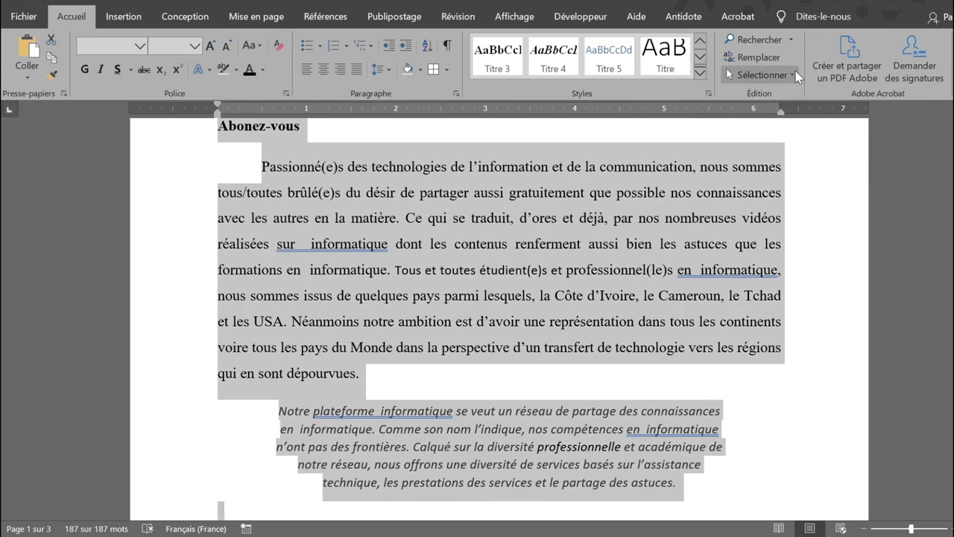
{"action": "left_click", "coordinate": [664, 243]}
Step: Select the text manually from the main paragraph downward, select the whole document instead, and clear the selection
{"action": "left_click_drag", "start_coordinate": [234, 158], "coordinate": [313, 452]}
{"action": "left_click", "coordinate": [662, 292]}
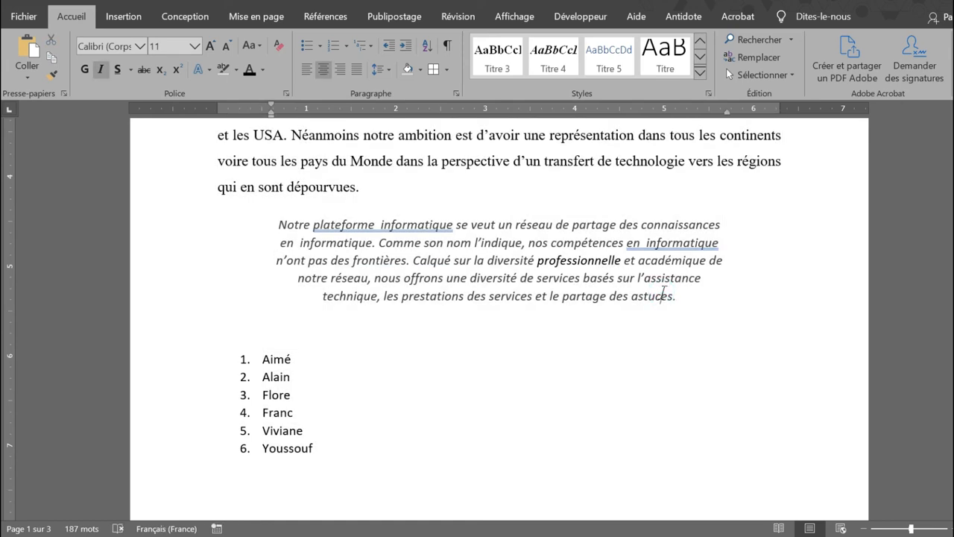
{"action": "key", "text": "ctrl+a"}
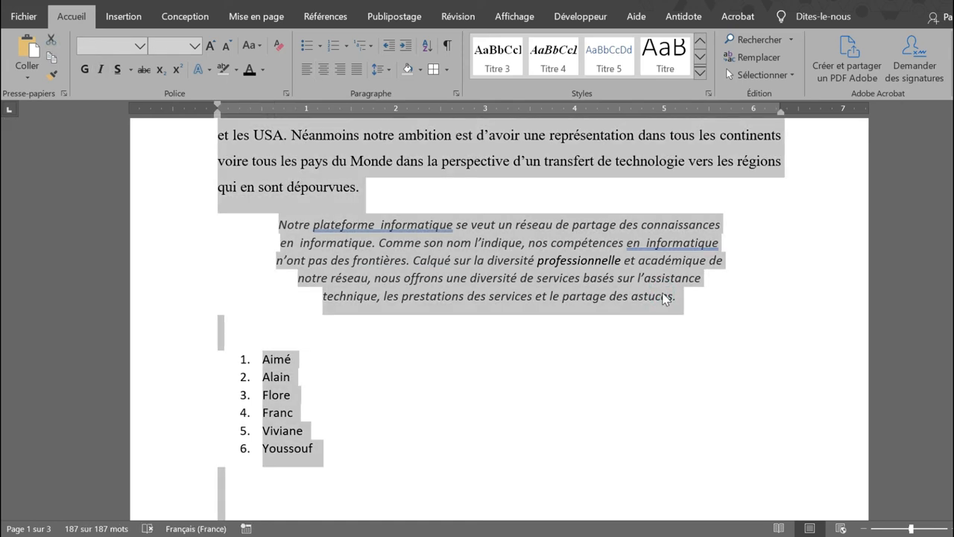
{"action": "left_click", "coordinate": [893, 387]}
{"action": "scroll", "coordinate": [522, 299], "scroll_direction": "up", "scroll_amount": 3}
{"action": "left_click", "coordinate": [455, 275]}
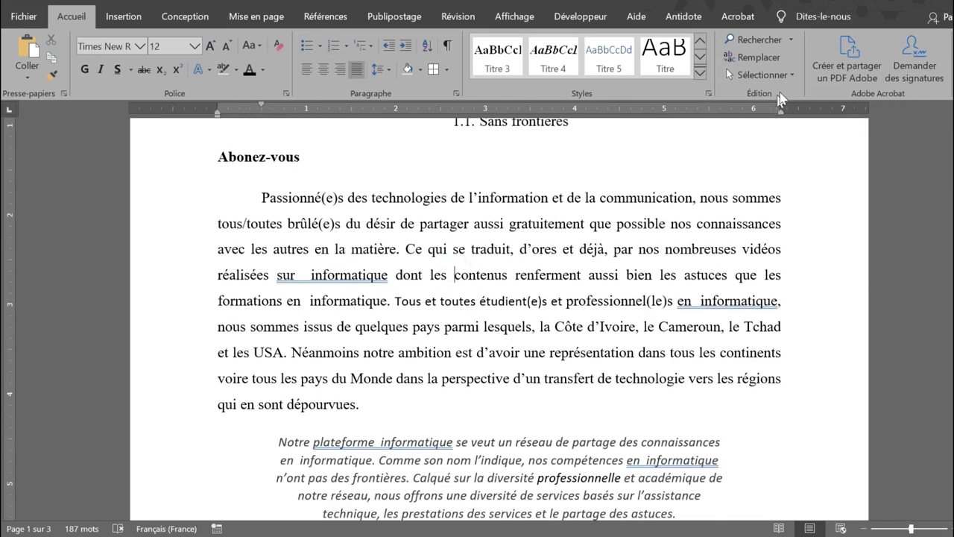
Step: Select all the document's content again, view the other selection options, and deselect the text
{"action": "left_click", "coordinate": [792, 75]}
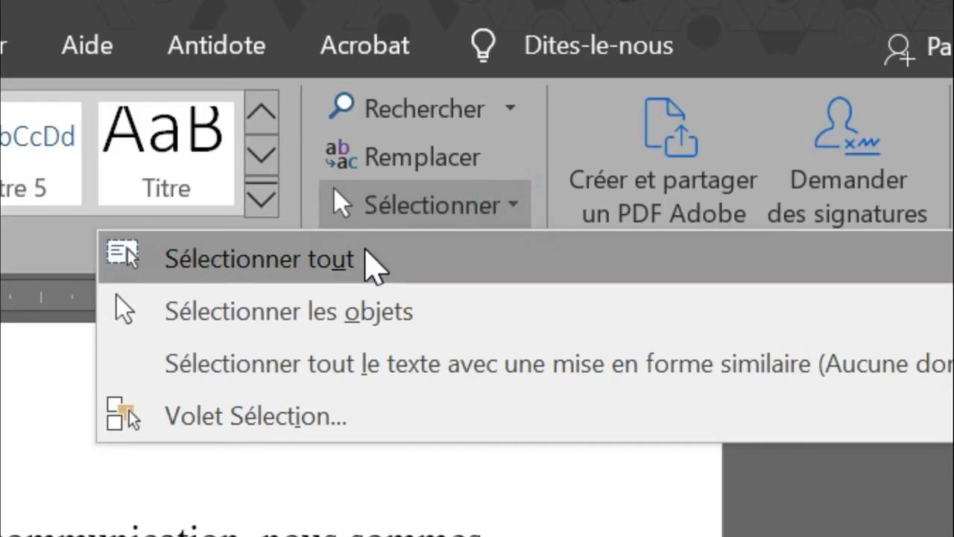
{"action": "left_click", "coordinate": [373, 264]}
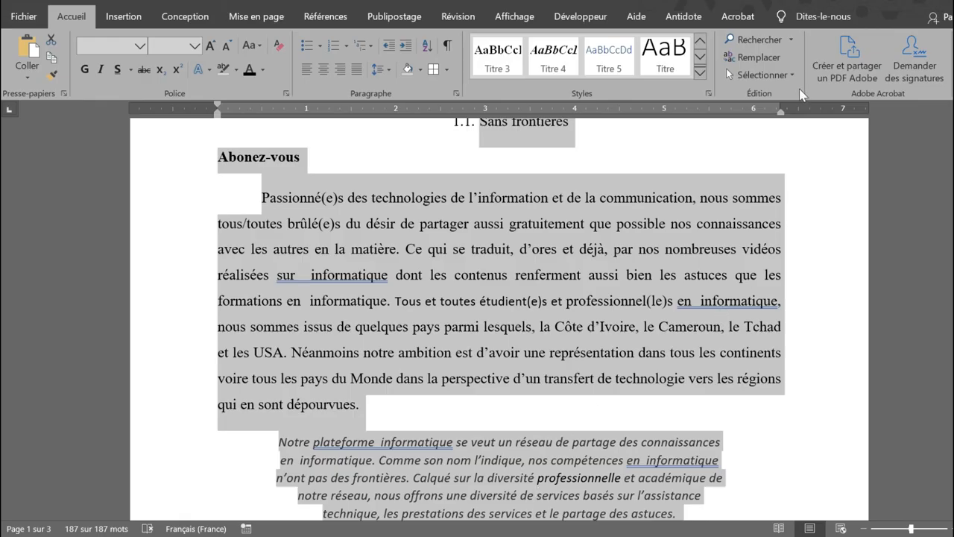
{"action": "left_click", "coordinate": [792, 75]}
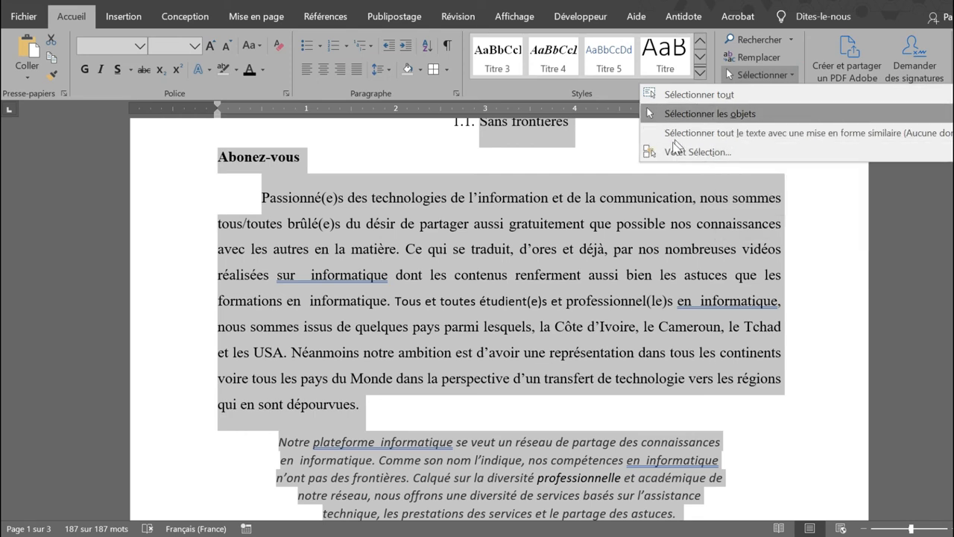
{"action": "left_click", "coordinate": [479, 305]}
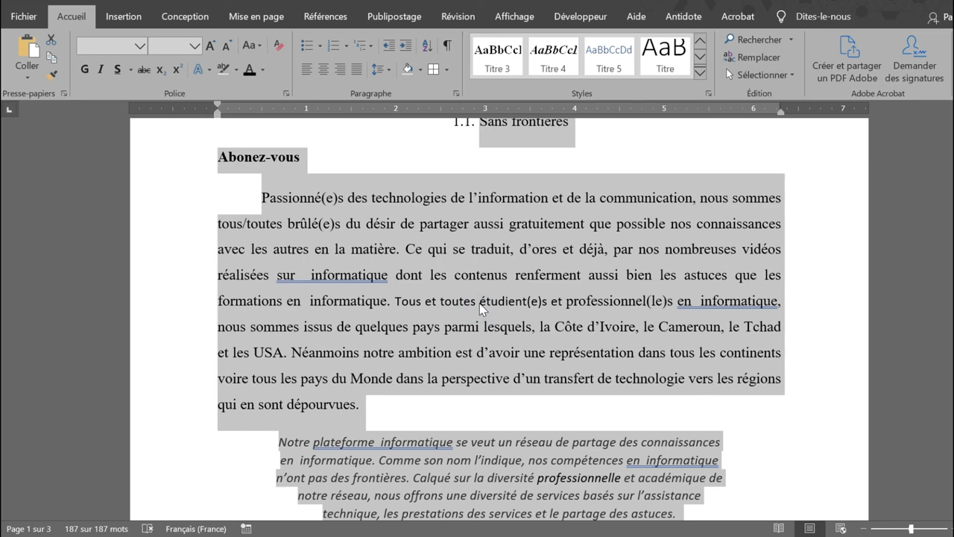
{"action": "left_click", "coordinate": [551, 341]}
{"action": "scroll", "coordinate": [551, 341], "scroll_direction": "up", "scroll_amount": 3}
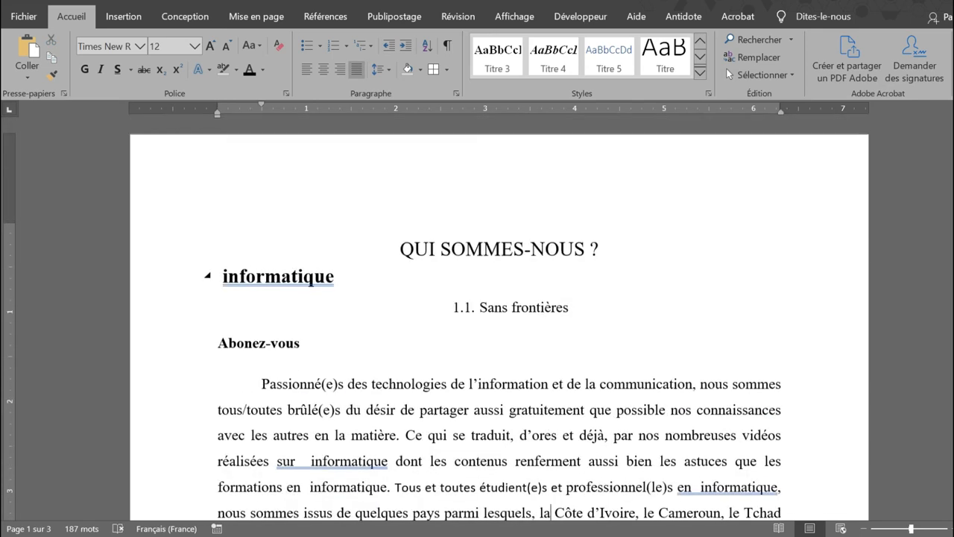